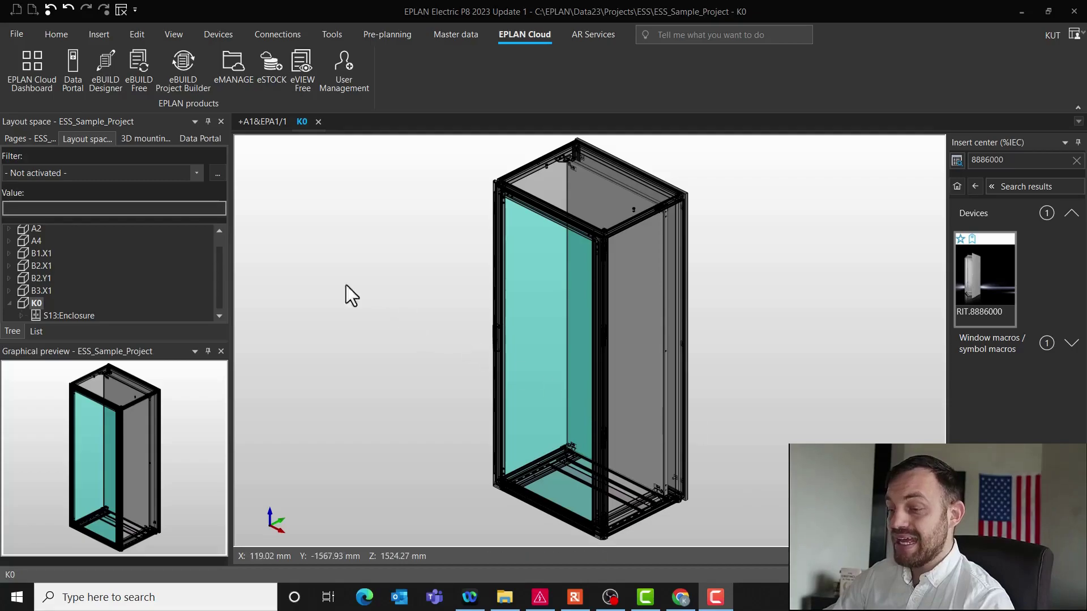
Dock the Data Portal, open the RIT.8886000 VX25 detail page and review its accessories list
mouse_move(200, 134)
left_mouse_down()
mouse_move(491, 124)
mouse_move(538, 135)
mouse_move(376, 335)
mouse_move(410, 498)
left_mouse_up()
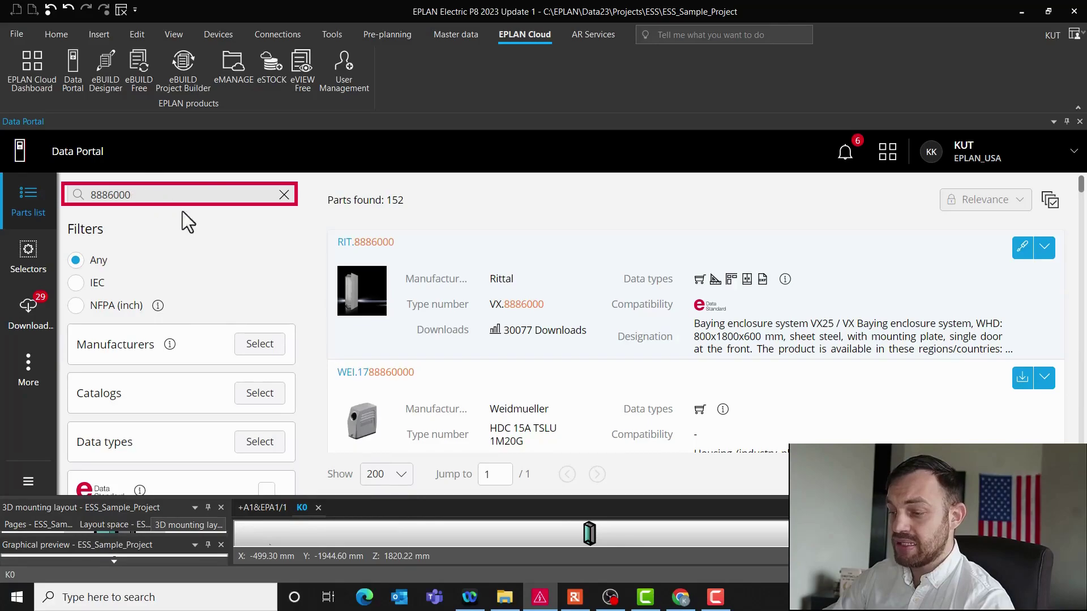
left_click(371, 245)
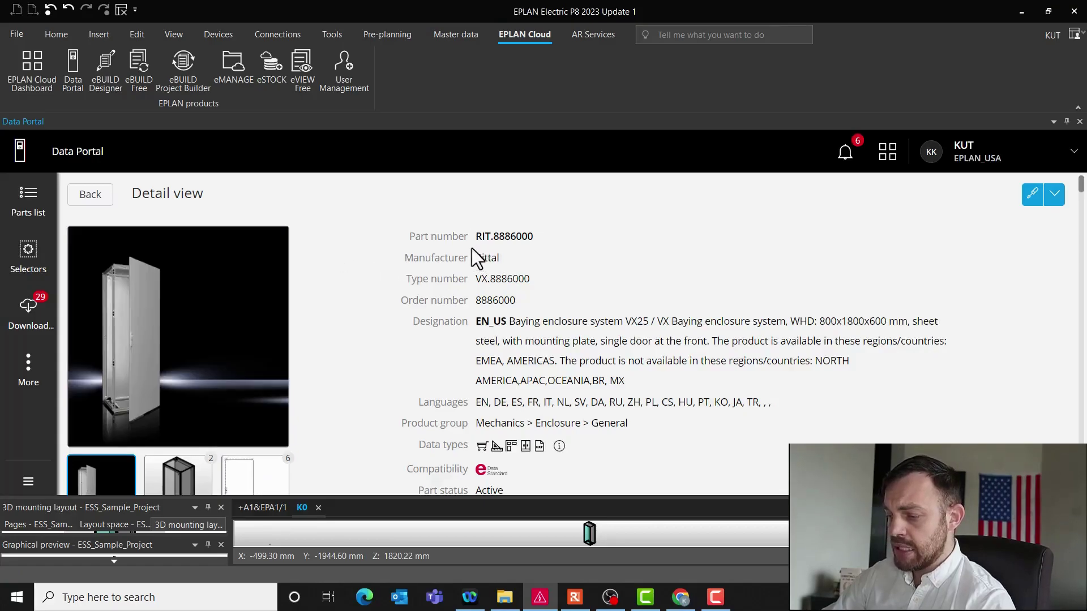
scroll(546, 337, "down", 3)
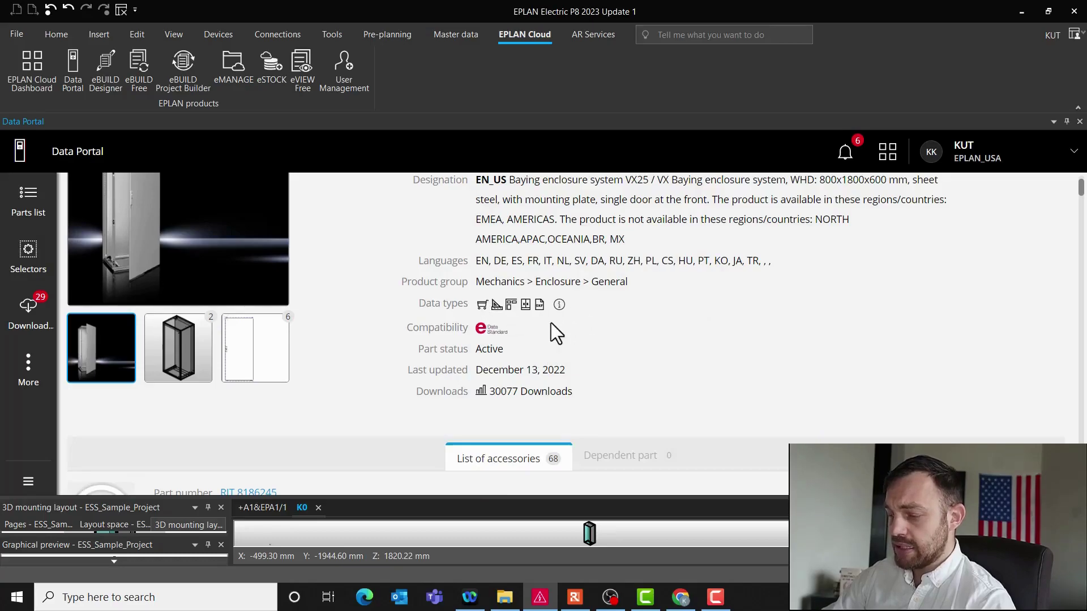
scroll(548, 390, "down", 3)
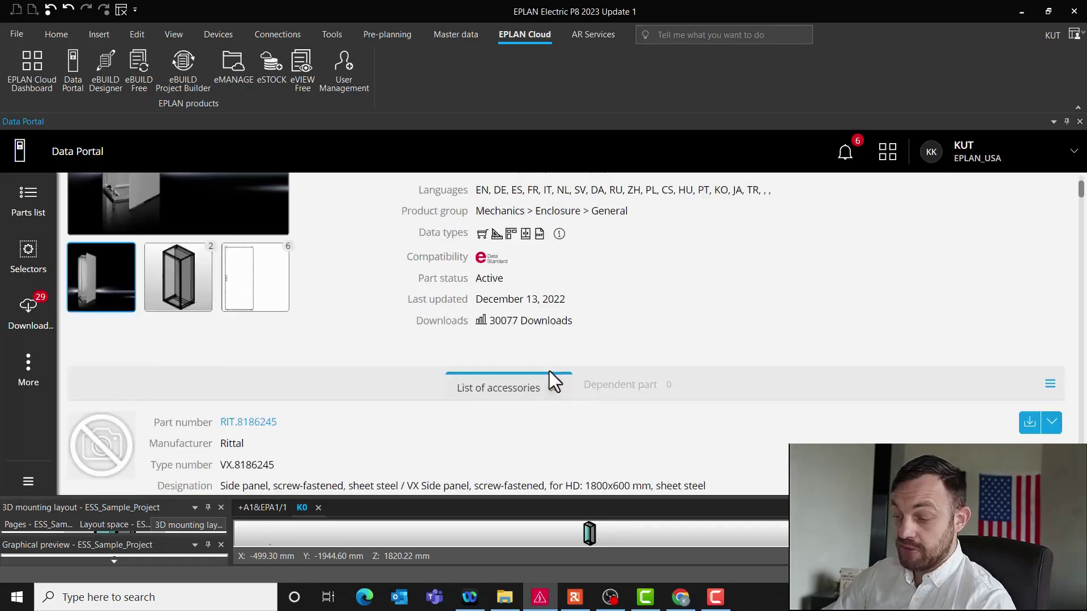
scroll(530, 334, "down", 5)
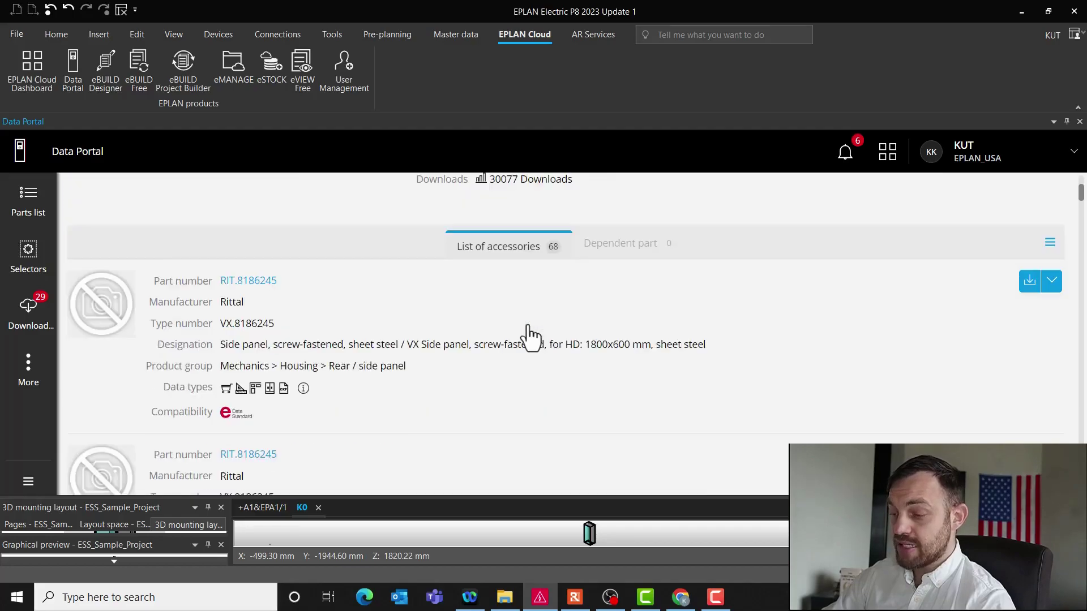
scroll(531, 338, "down", 12)
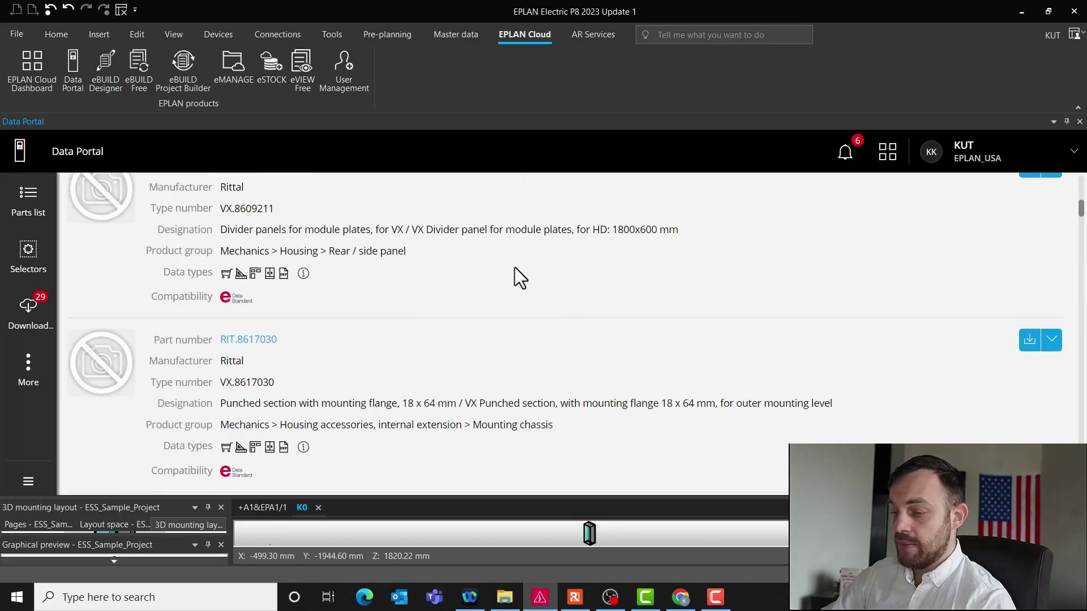
scroll(515, 268, "down", 10)
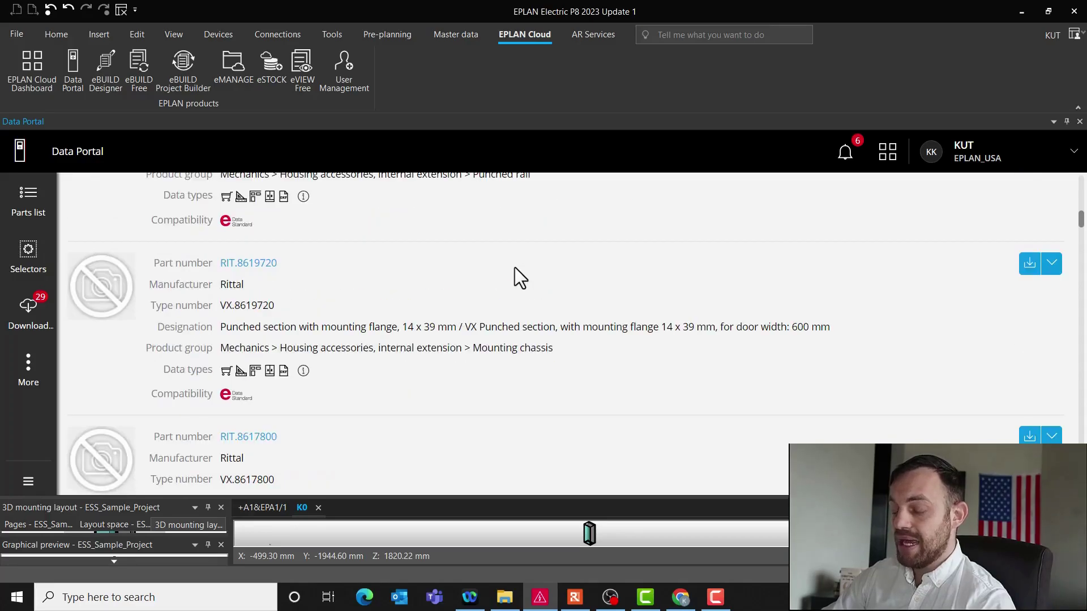
scroll(514, 267, "down", 3)
left_click(515, 270)
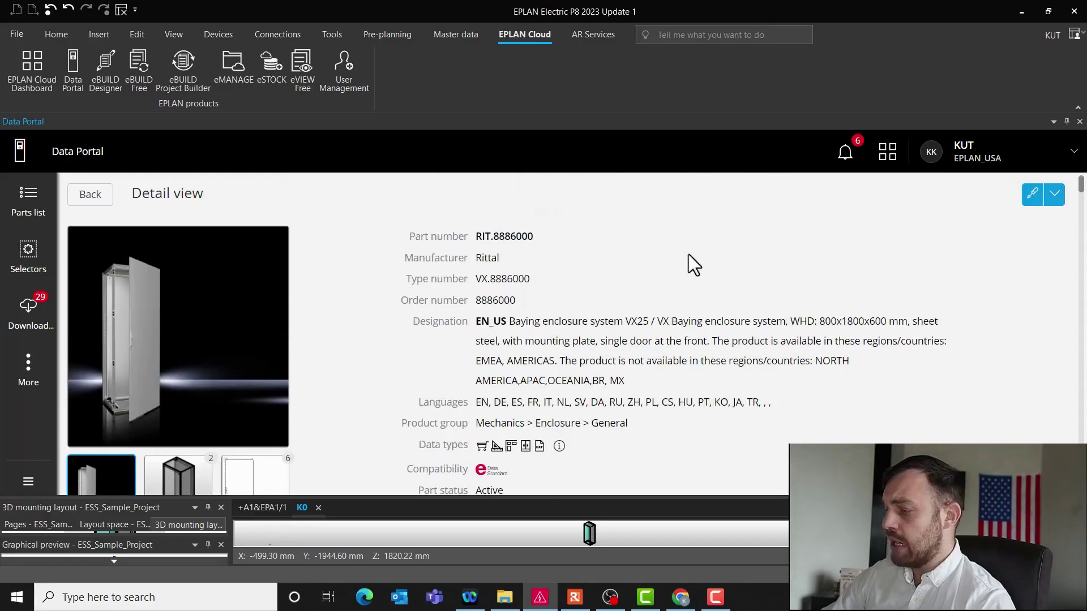
left_click(1055, 196)
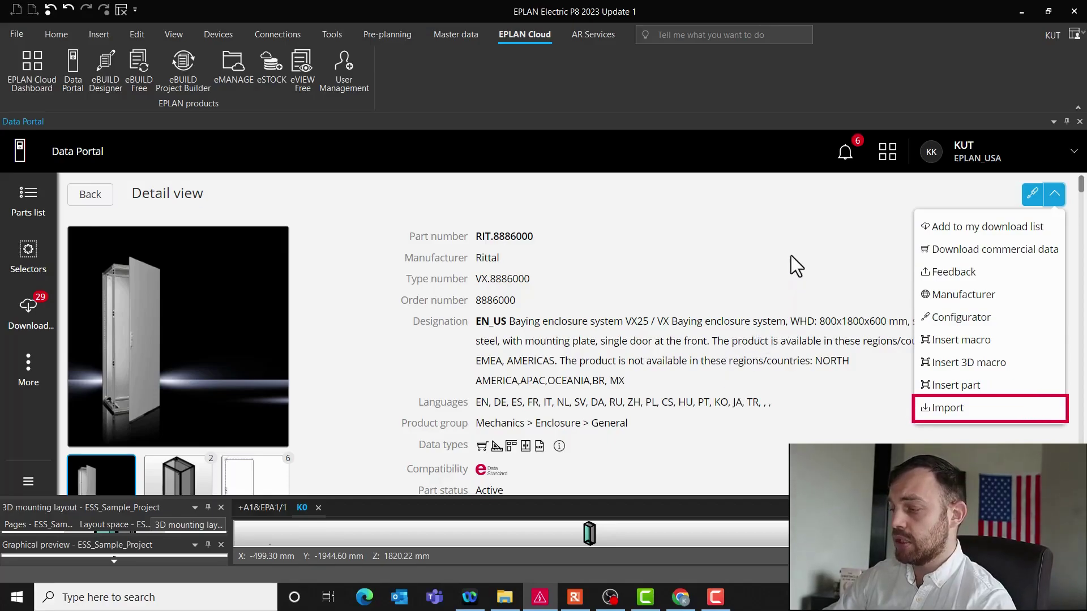
Close the Data Portal and delete the old enclosure from the 3D mounting layout
left_click(1080, 122)
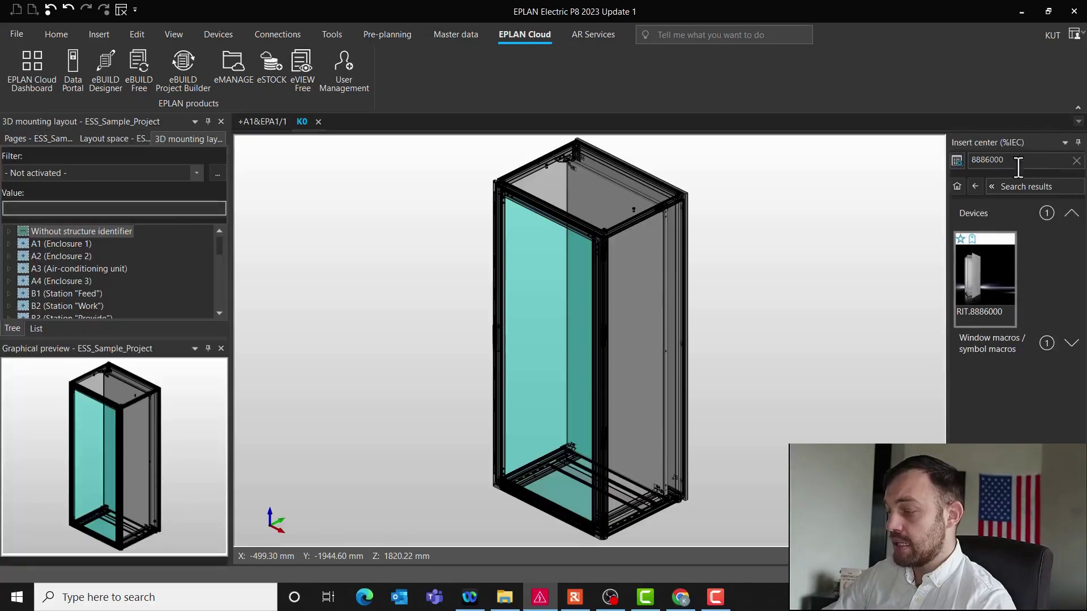
scroll(830, 291, "down", 5)
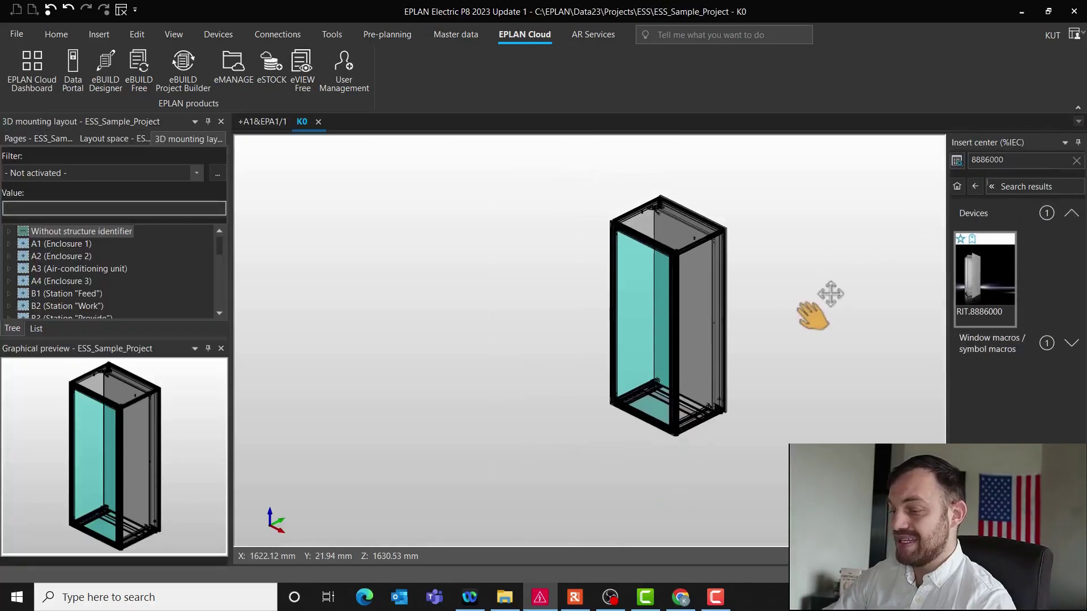
middle_click_drag(694, 309, 519, 327)
left_click(369, 181)
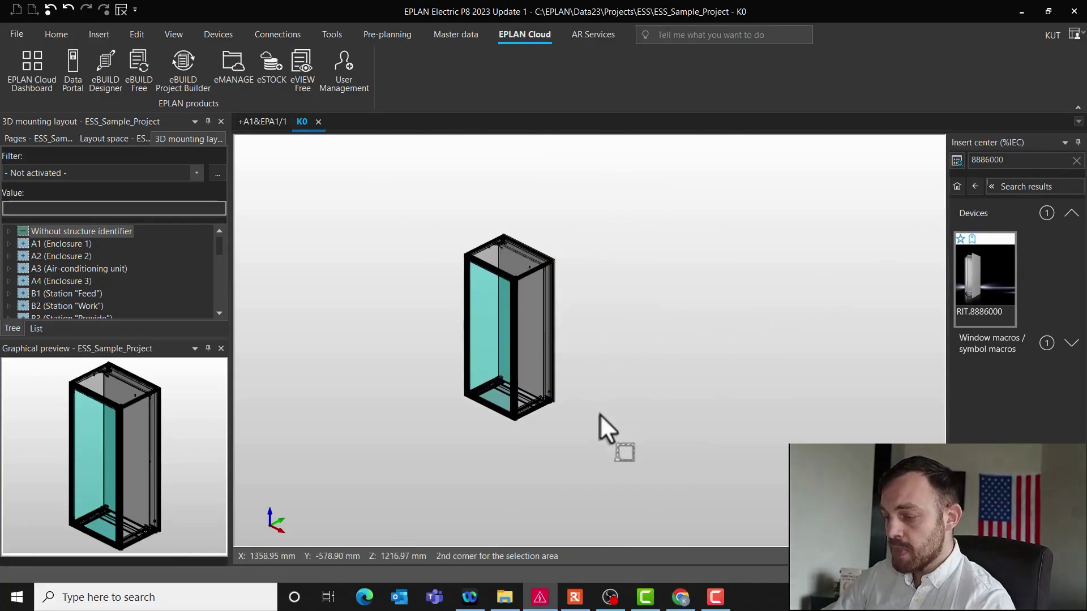
left_click(632, 463)
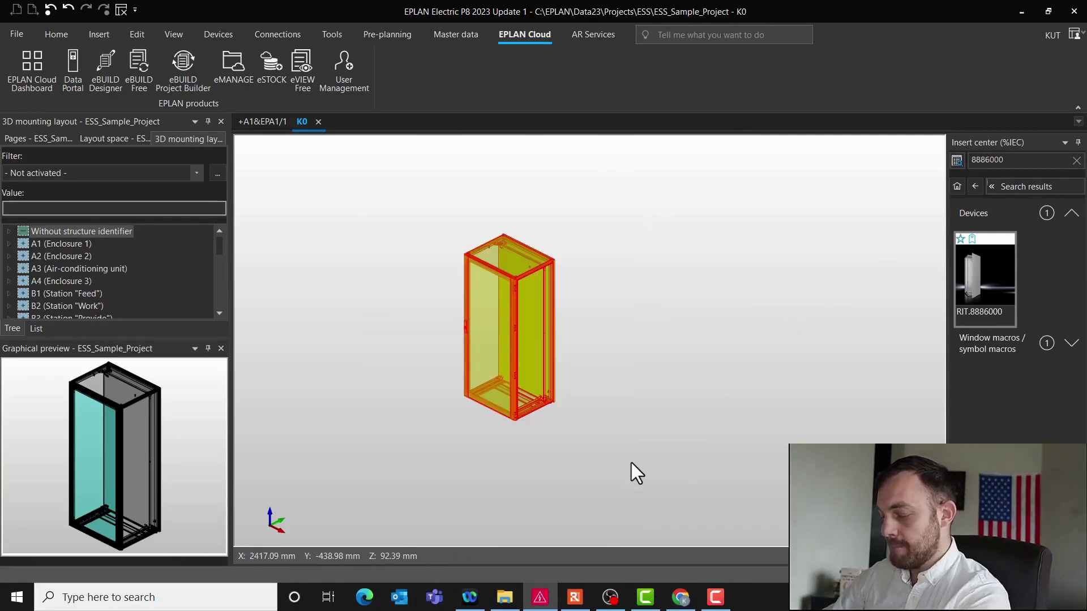
key("Return")
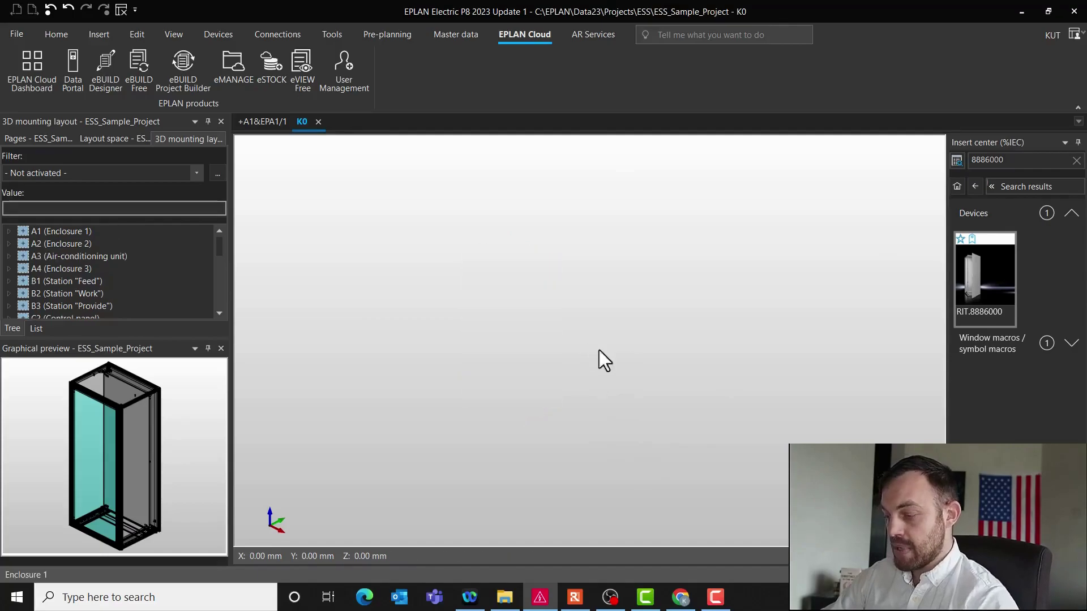
Insert enclosure RIT.8886000 from the Insert center at origin 0,0,0
left_click_drag(984, 279, 533, 303)
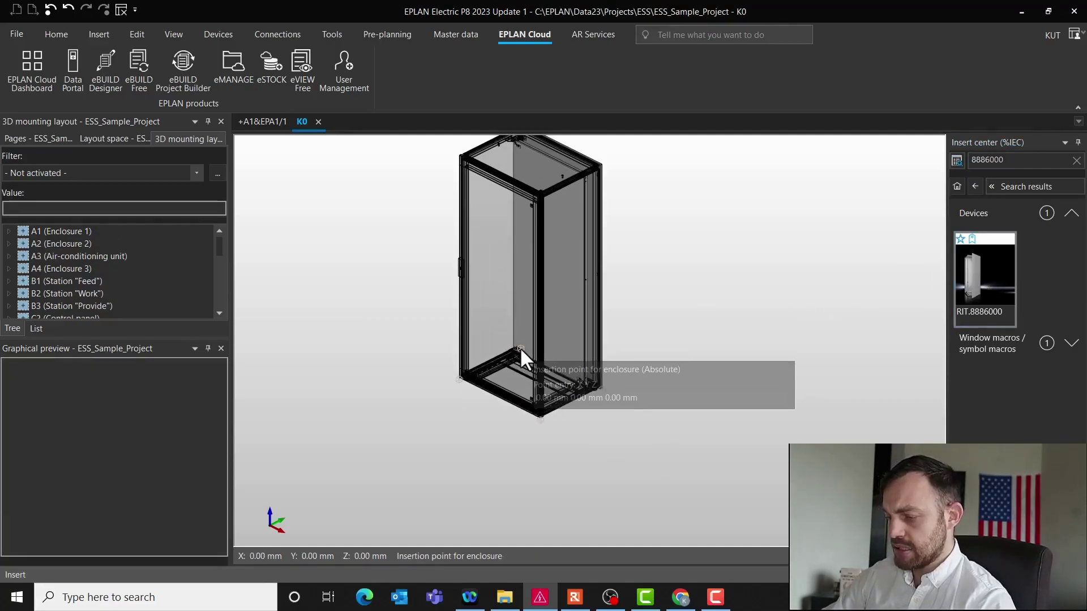
left_click(523, 406)
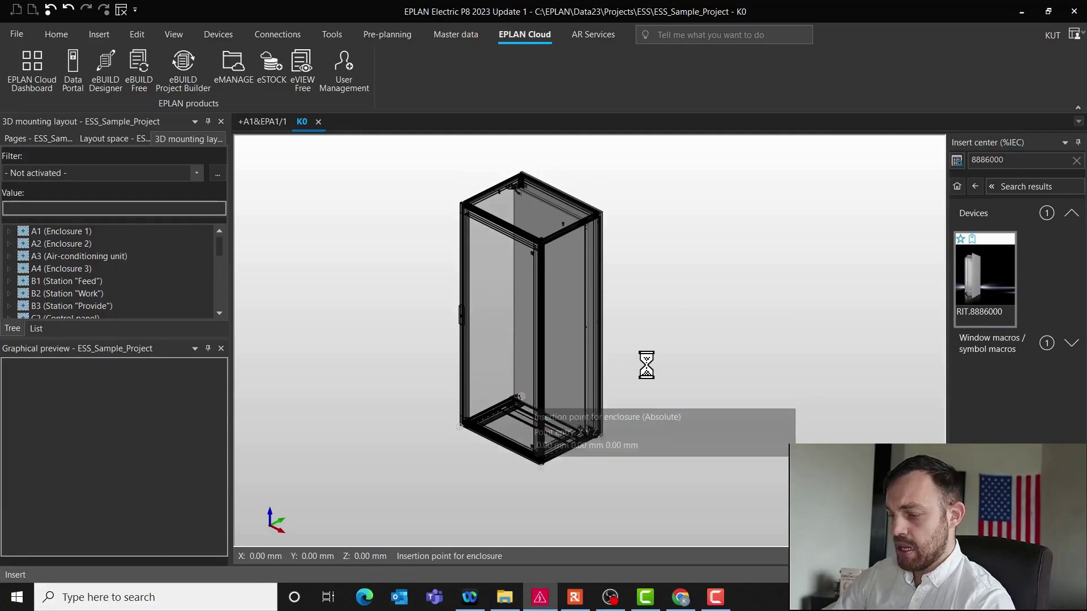
key("Escape")
scroll(646, 332, "up", 2)
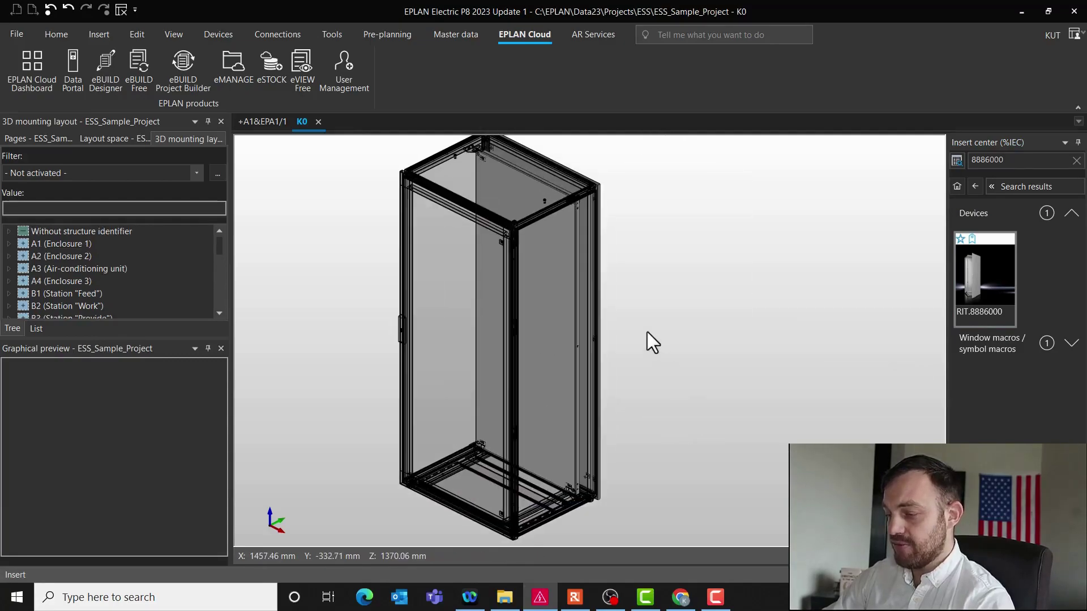
left_click(437, 329)
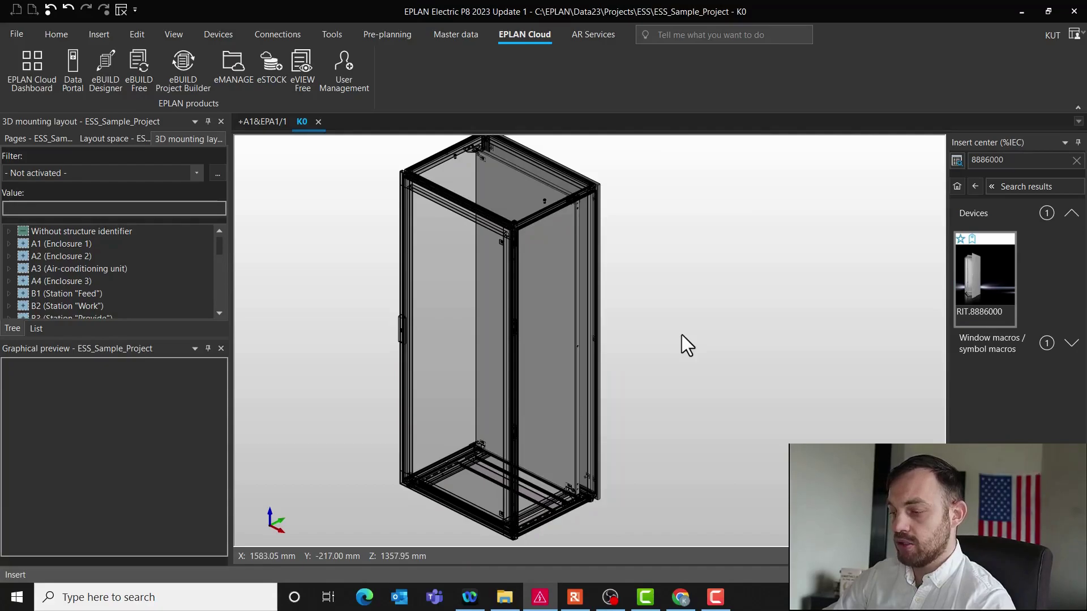
Delete the regular front door of the RIT.8886000 enclosure
scroll(682, 335, "down", 1)
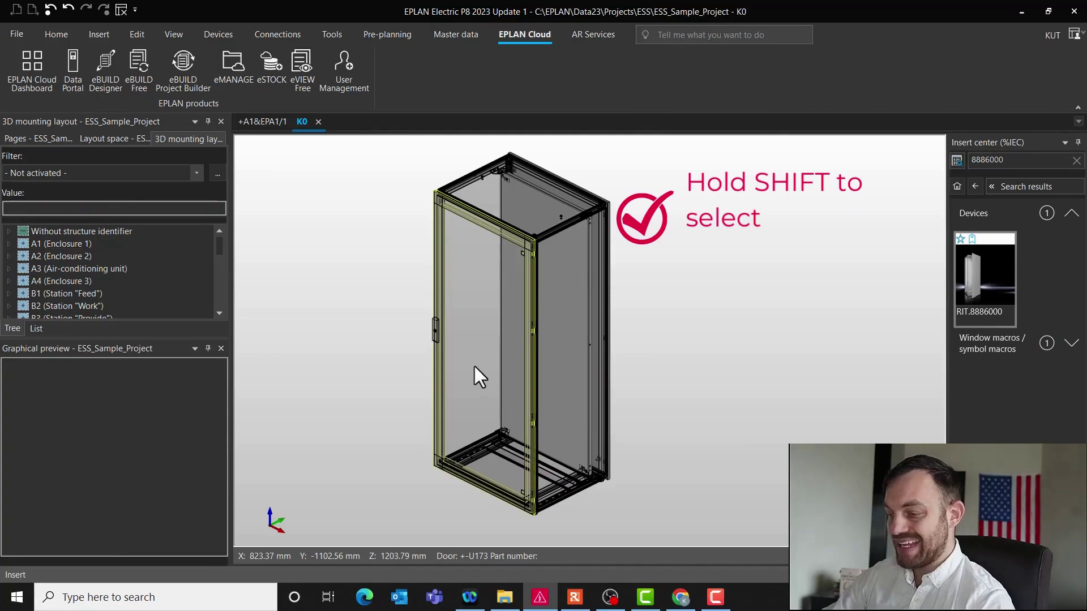
left_click(475, 365, "shift")
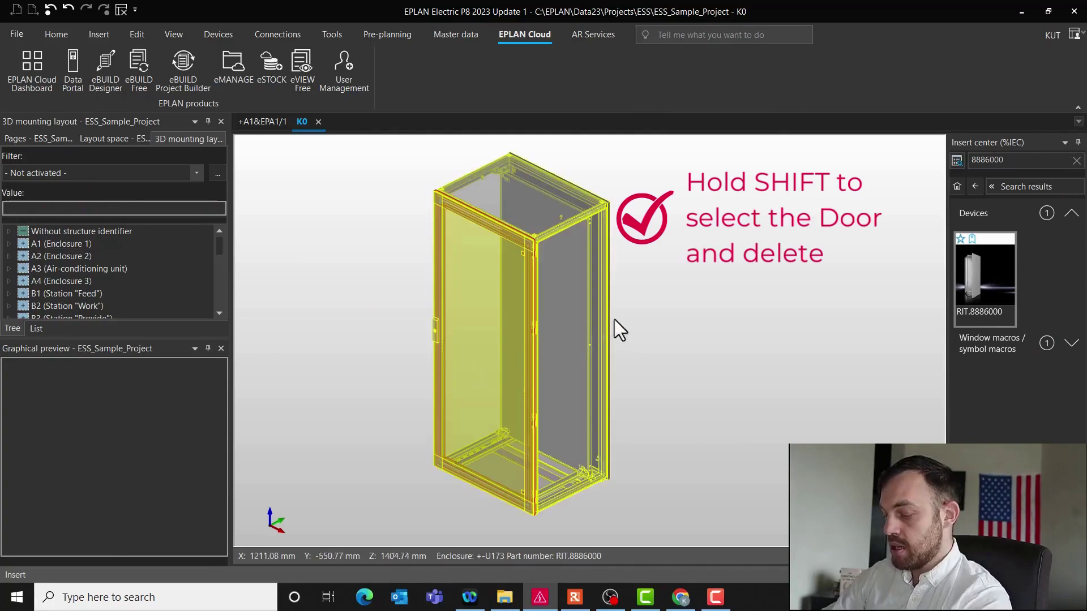
key("Delete")
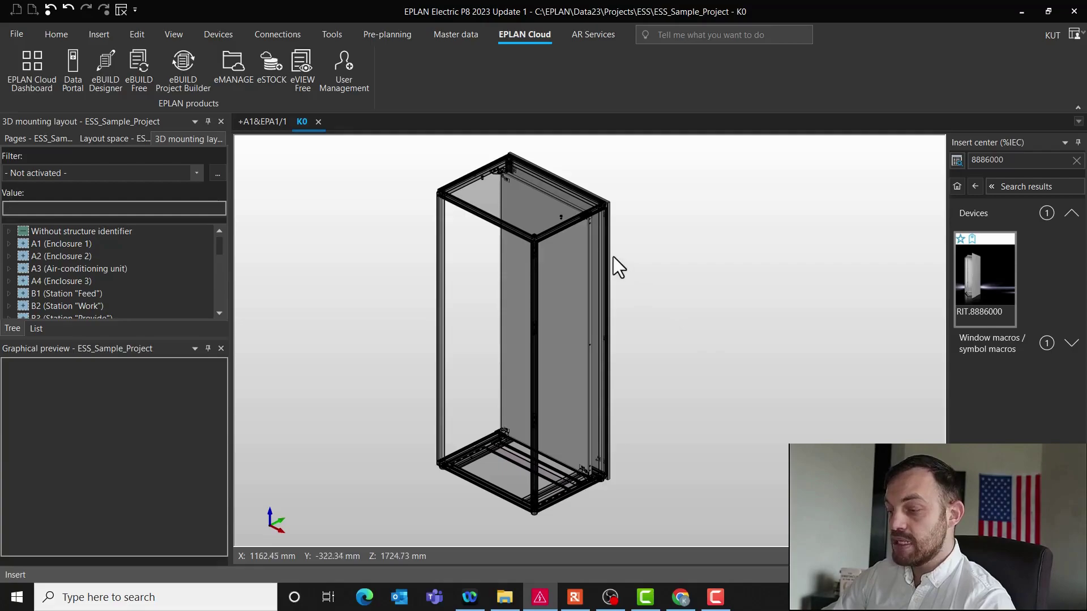
Add glazed door RIT.8618010 with Front installation variant to the enclosure's selected accessories
left_click(592, 256)
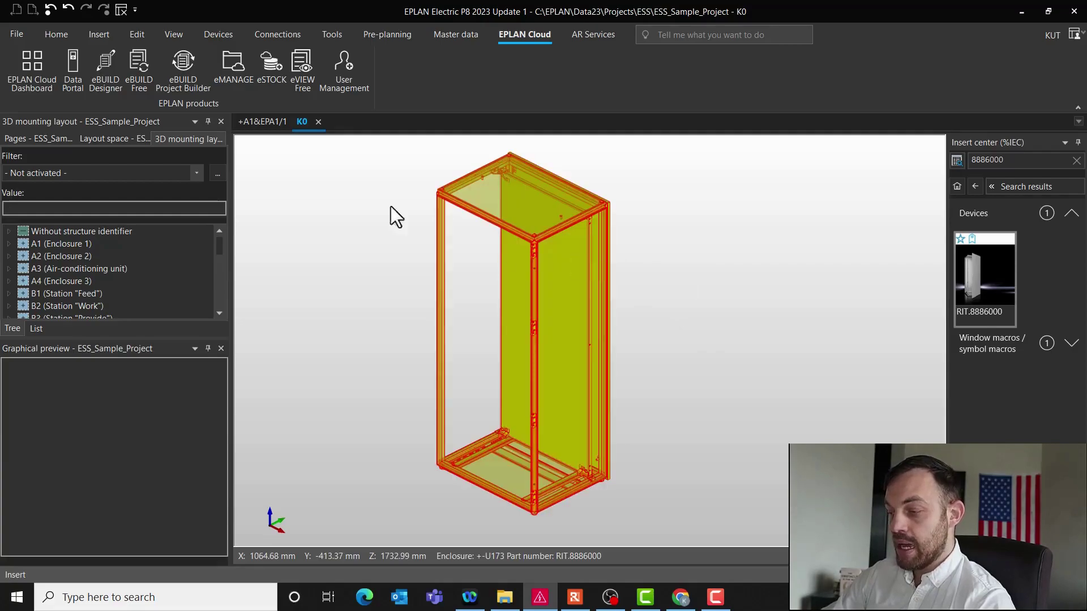
left_click(101, 35)
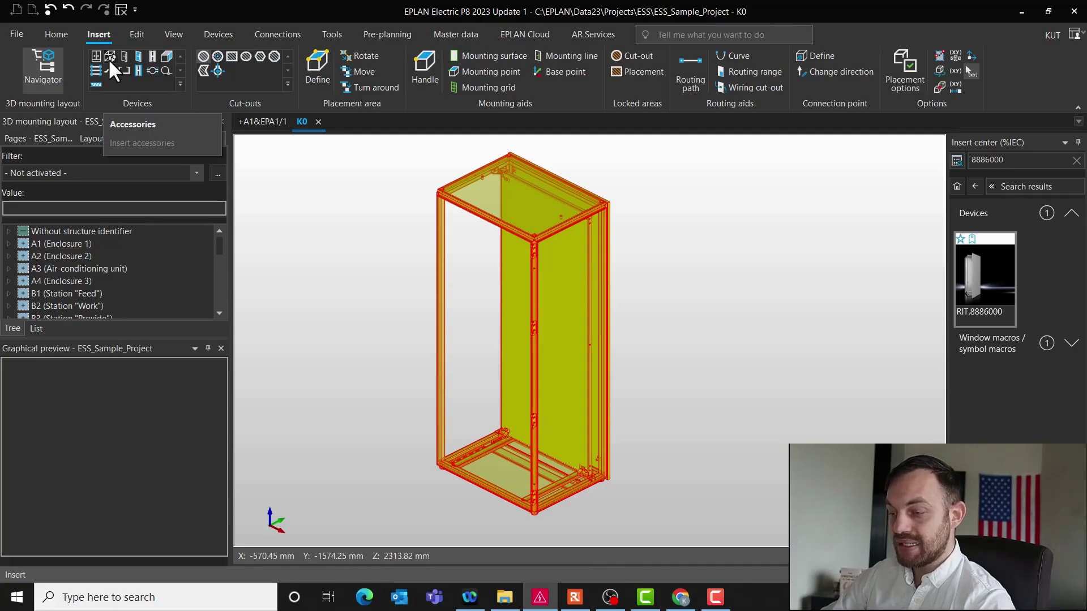
left_click(109, 60)
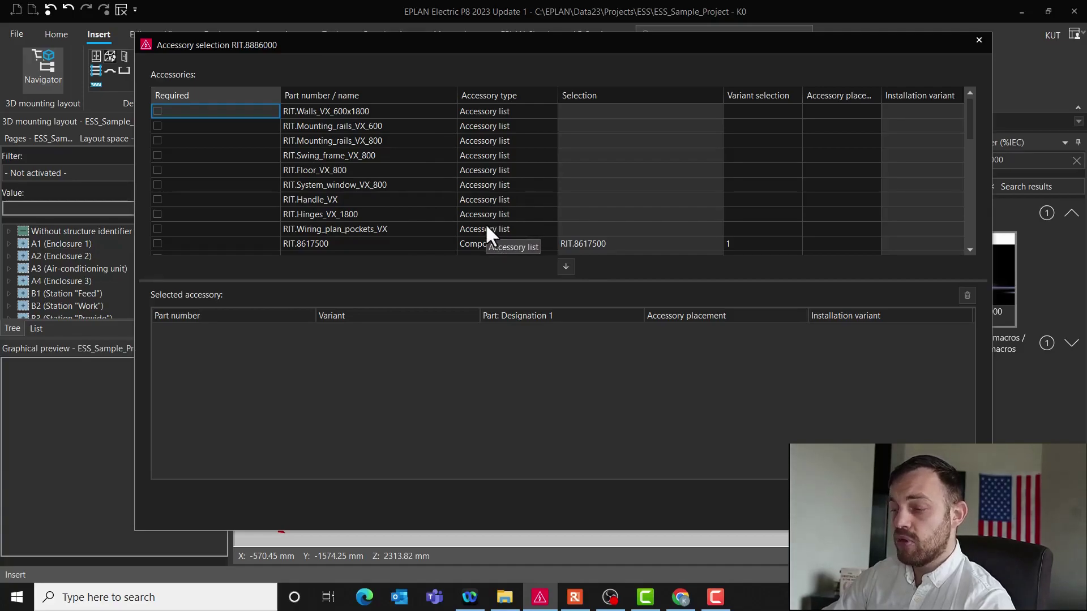
scroll(483, 141, "down", 2)
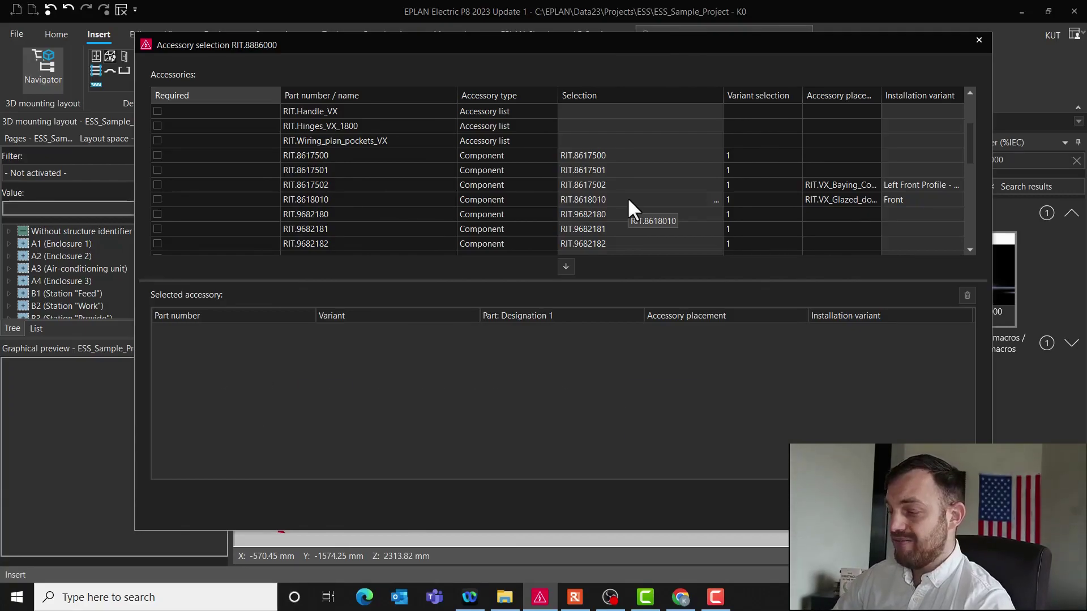
left_click(628, 199)
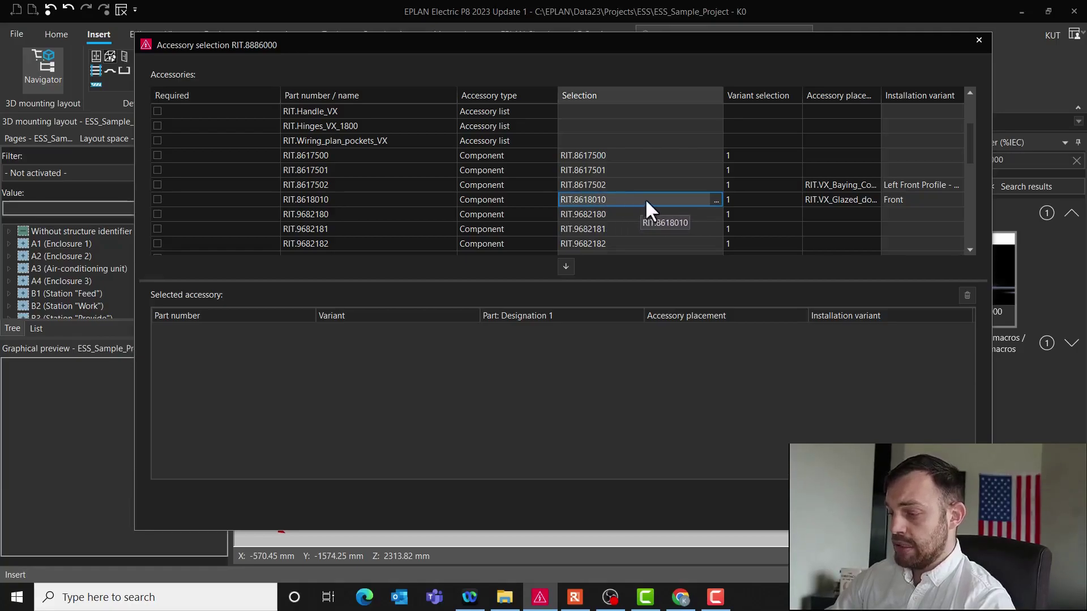
left_click(956, 200)
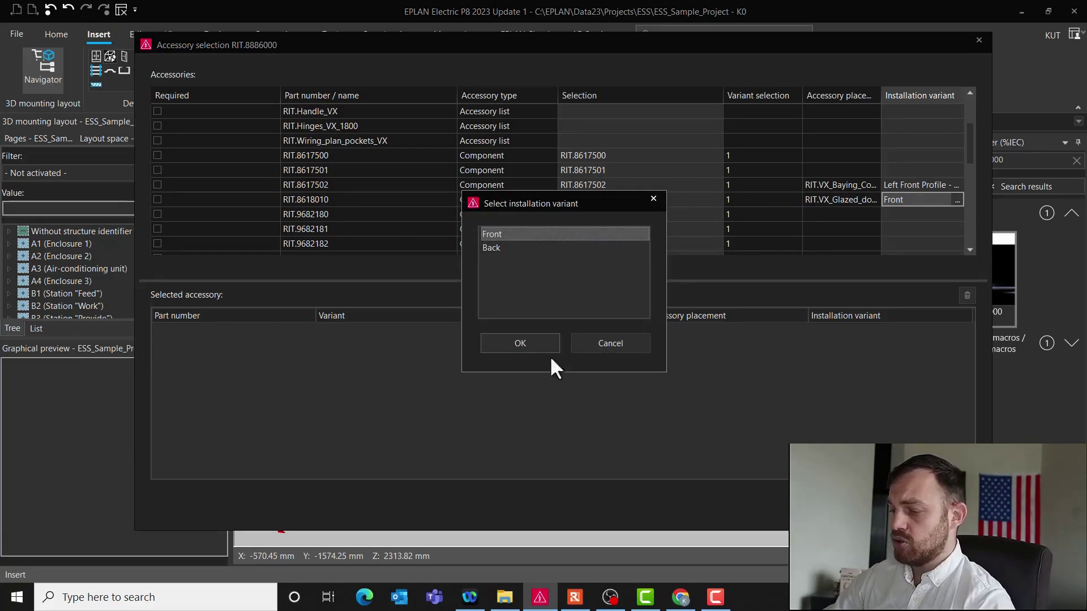
left_click(533, 345)
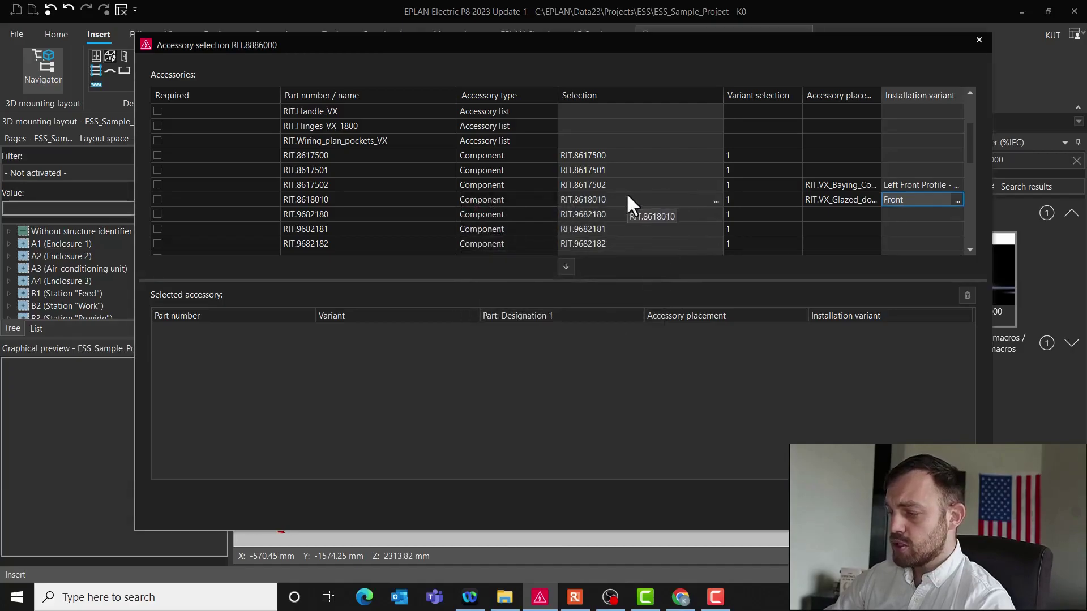
left_click(659, 199)
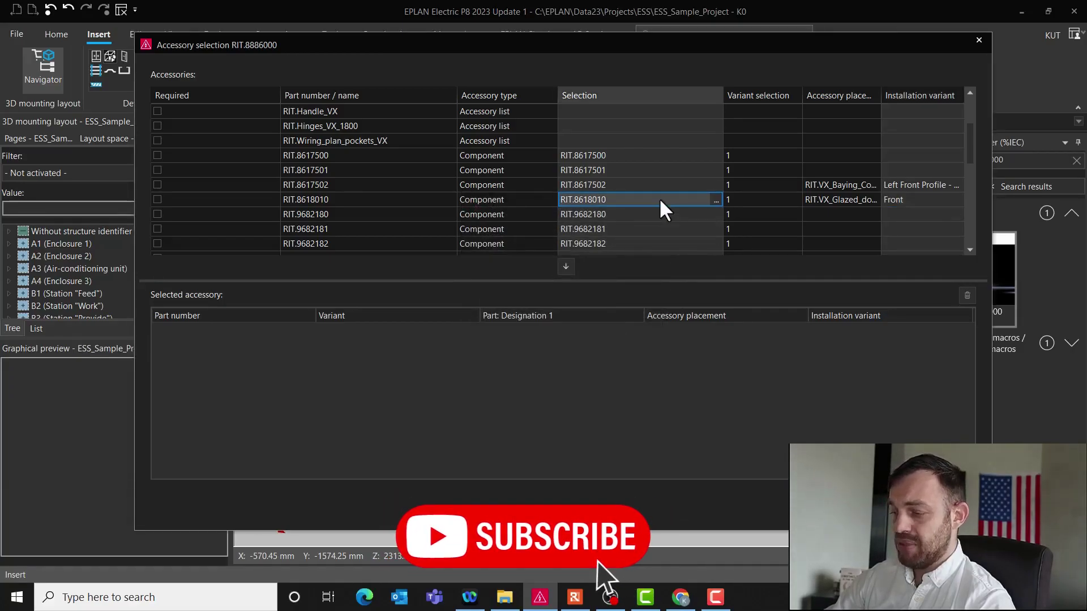
left_click(565, 266)
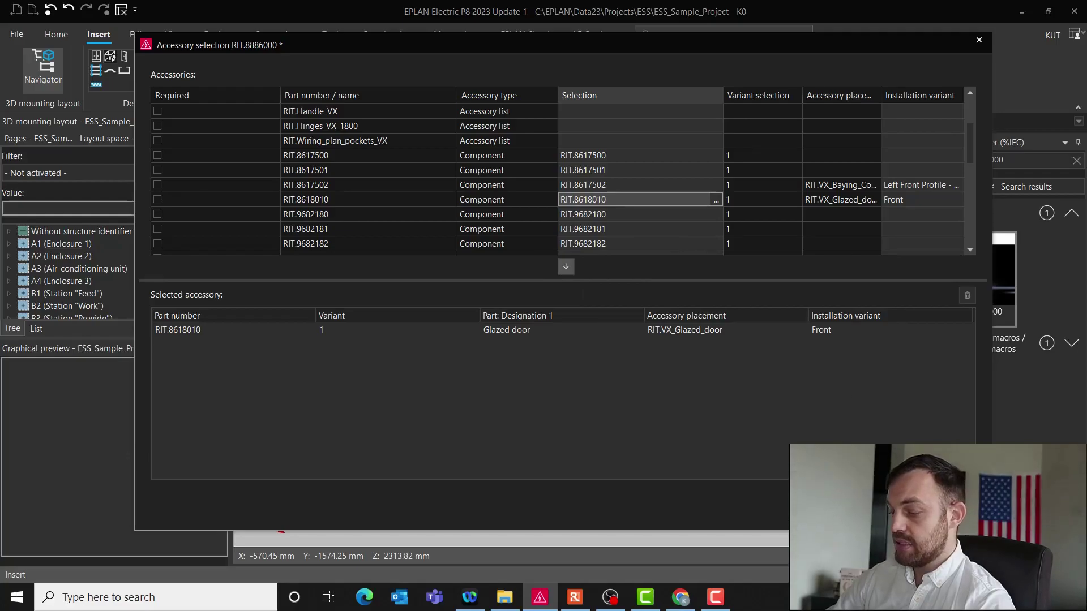
Confirm the accessory selection so the RIT.8618010 glazed door is fitted to the enclosure
left_click(889, 512)
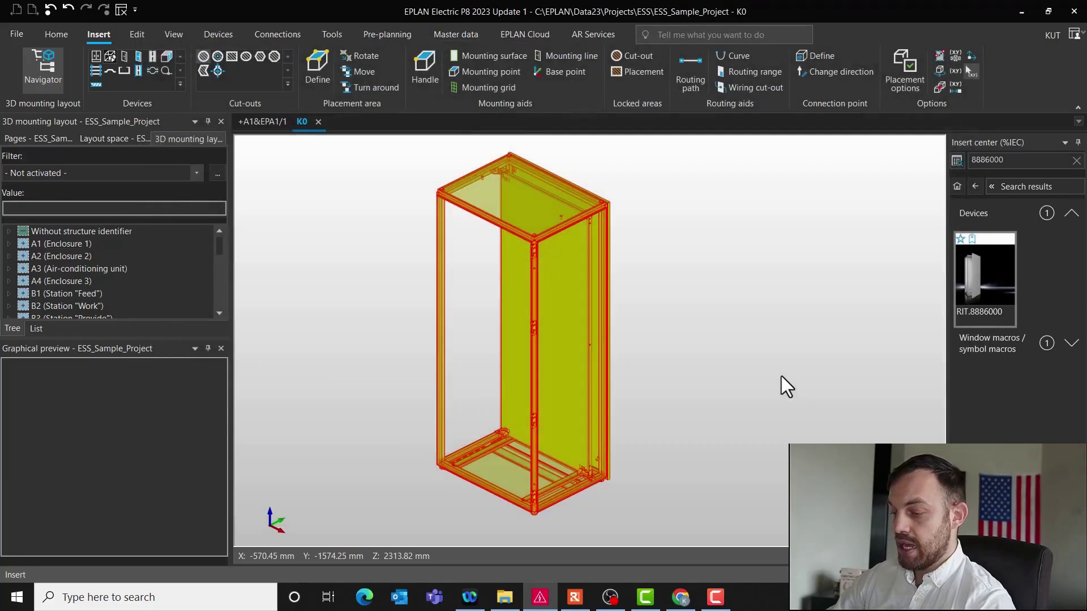